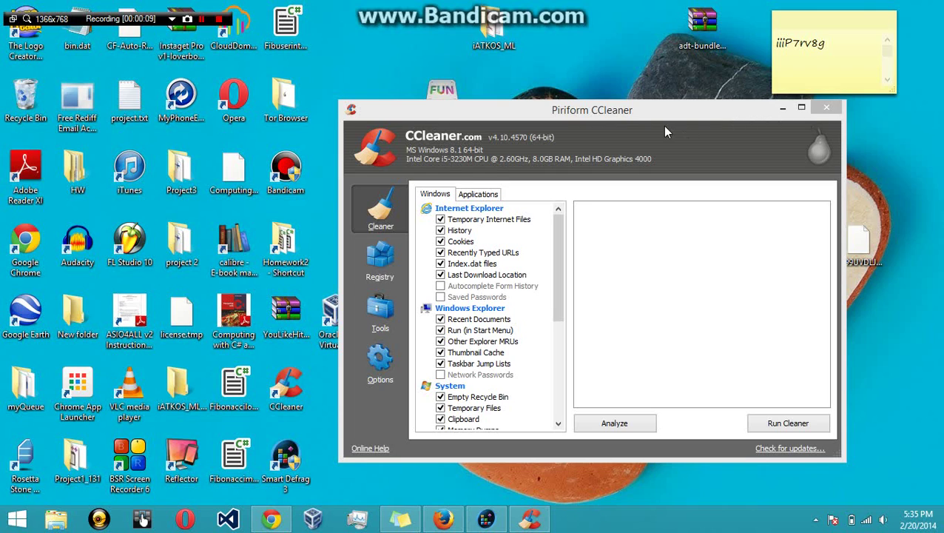
- Look through the Windows cleaning options and the Registry, Tools and Options sections of CCleaner
drag(610, 106, 550, 62)
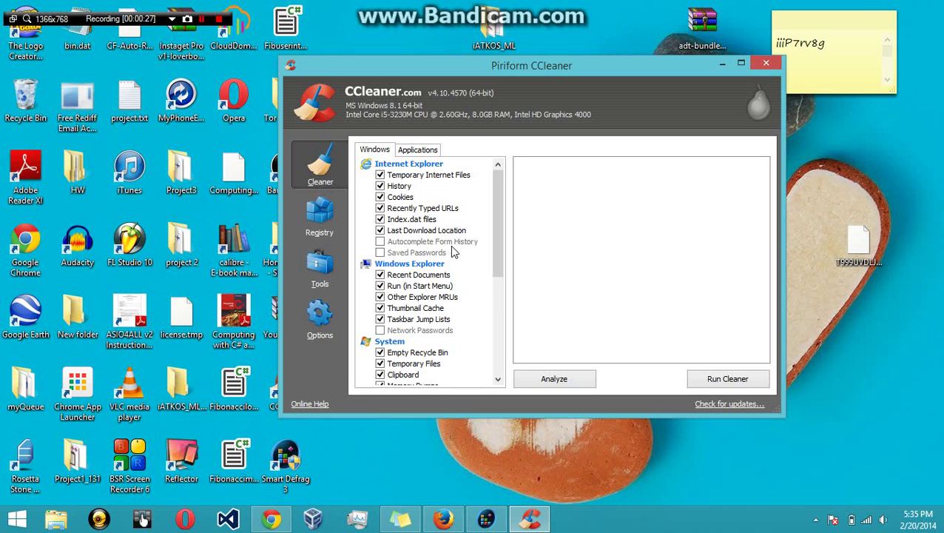
drag(500, 199, 488, 315)
scroll(474, 207, up, 8)
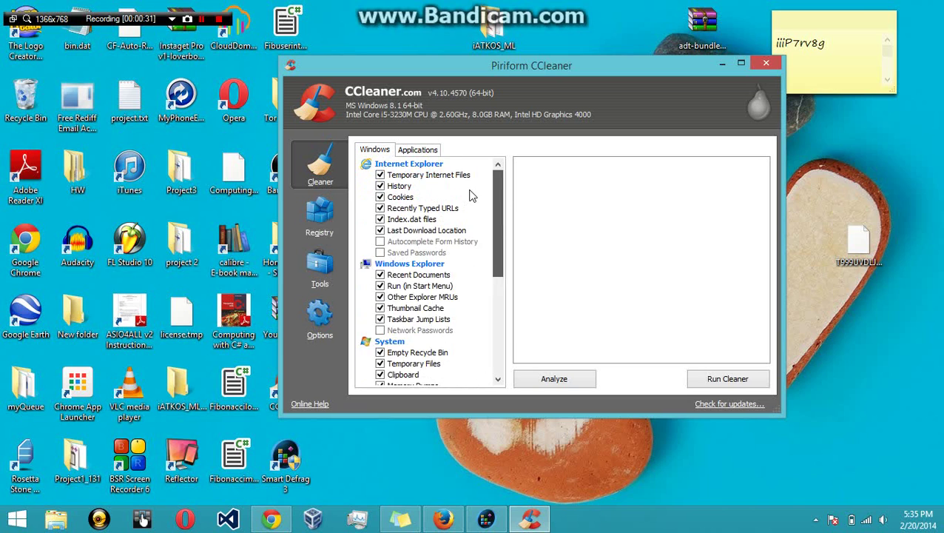
scroll(470, 208, down, 3)
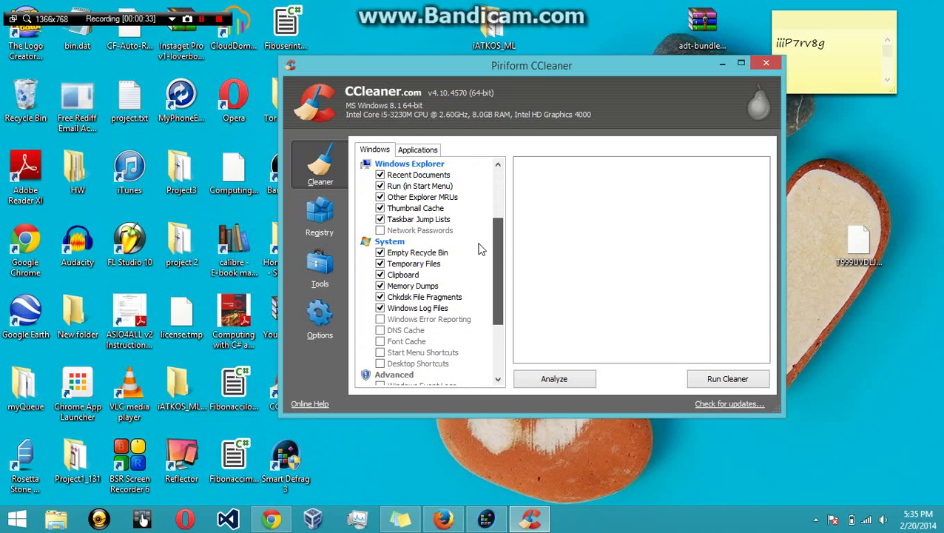
click(329, 214)
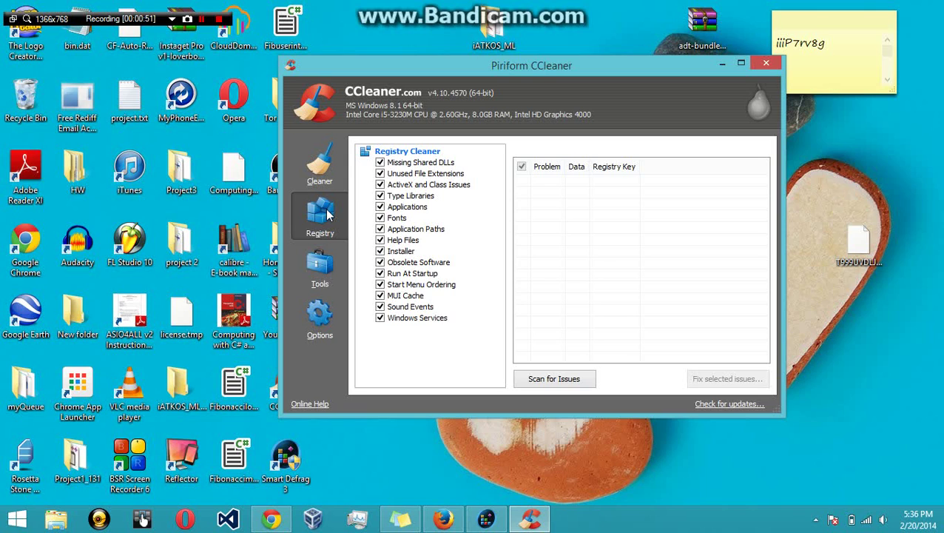
click(320, 264)
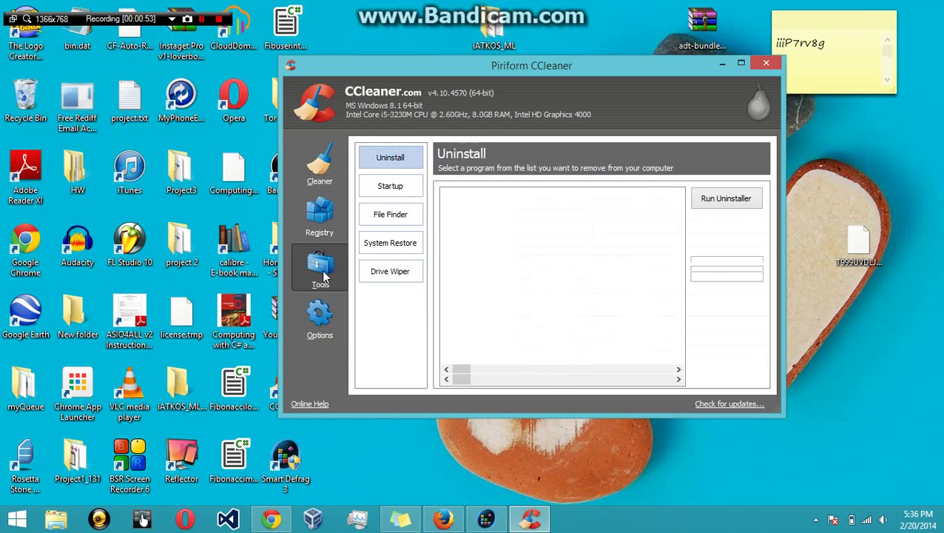
click(321, 325)
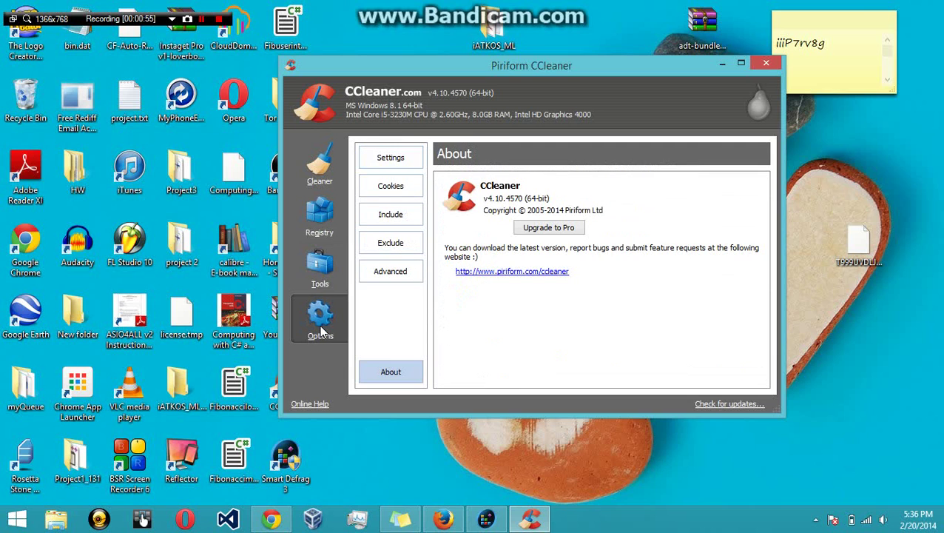
- Scan the registry for issues with all Registry Cleaner categories selected
click(318, 235)
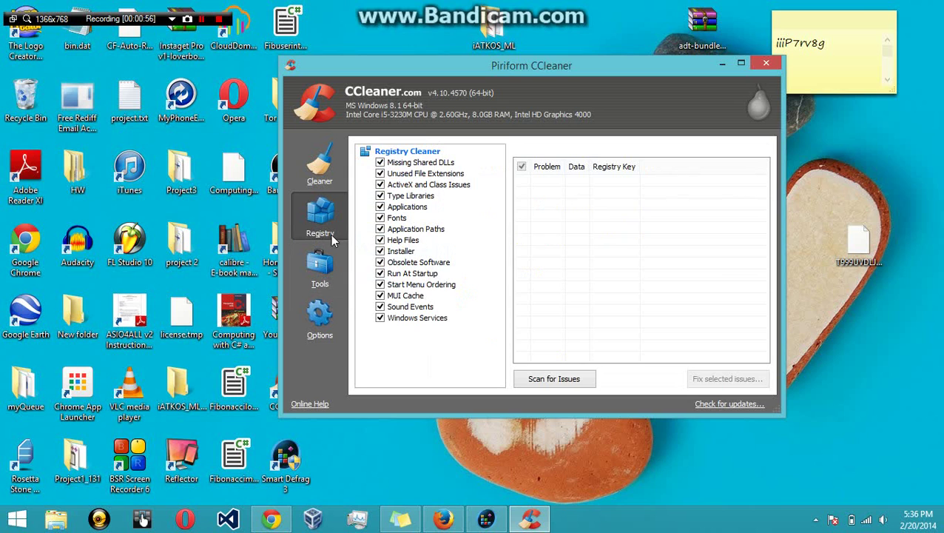
click(558, 386)
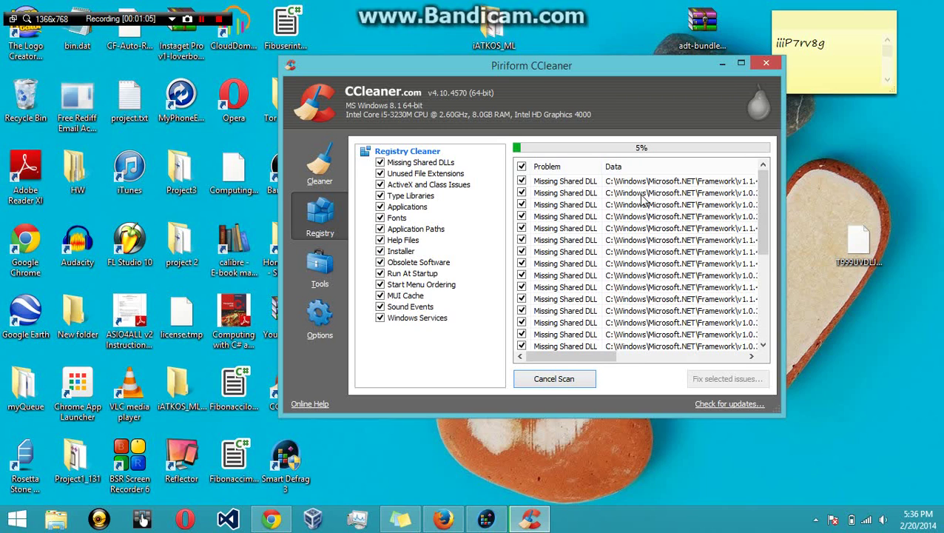
click(202, 20)
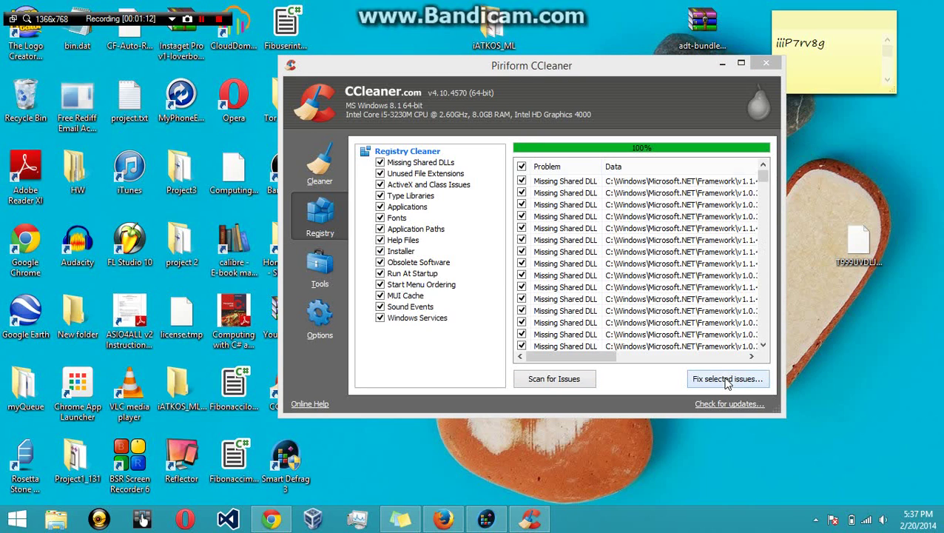
- Fix all selected registry issues without backing up the registry changes, and close the issue dialog
drag(763, 176, 765, 354)
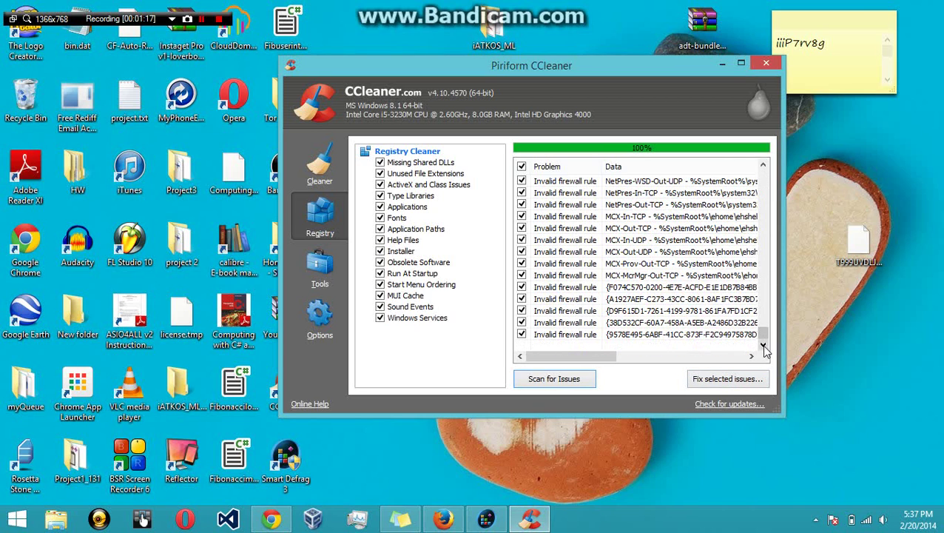
click(744, 379)
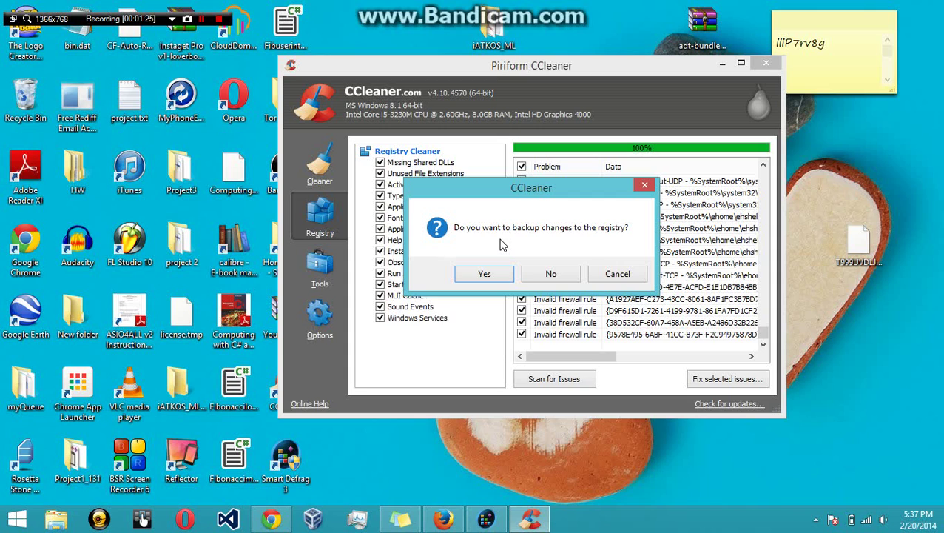
click(555, 278)
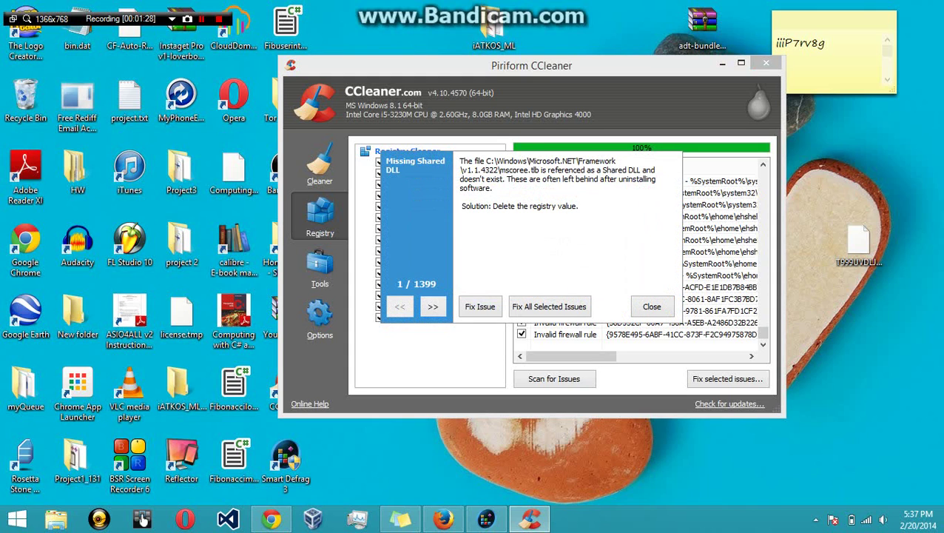
click(530, 309)
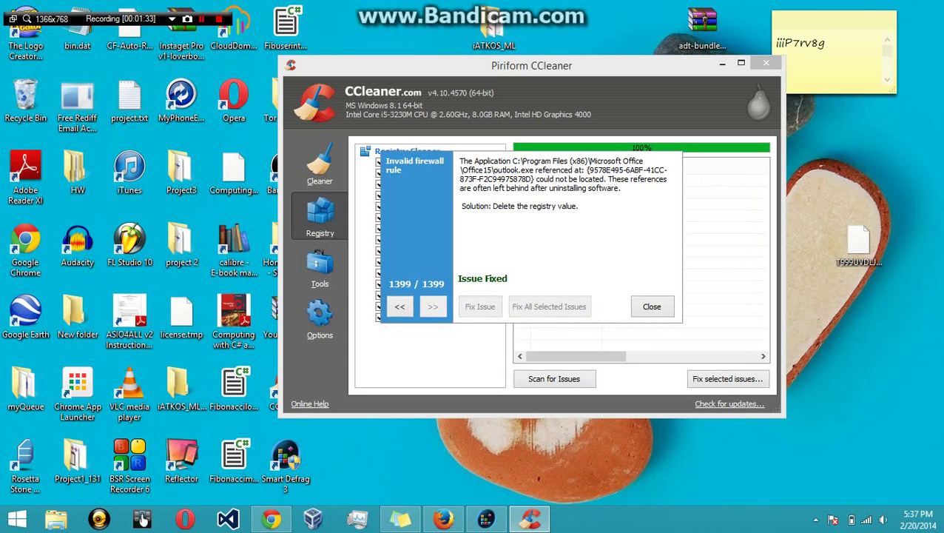
click(650, 303)
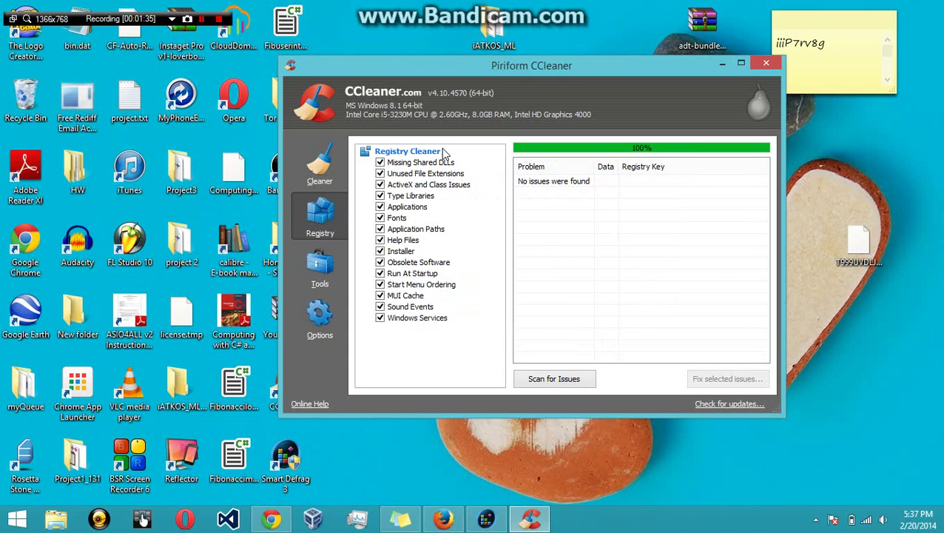
- Review the Cleaner's Windows and Applications options and analyze the system for files to remove
click(326, 168)
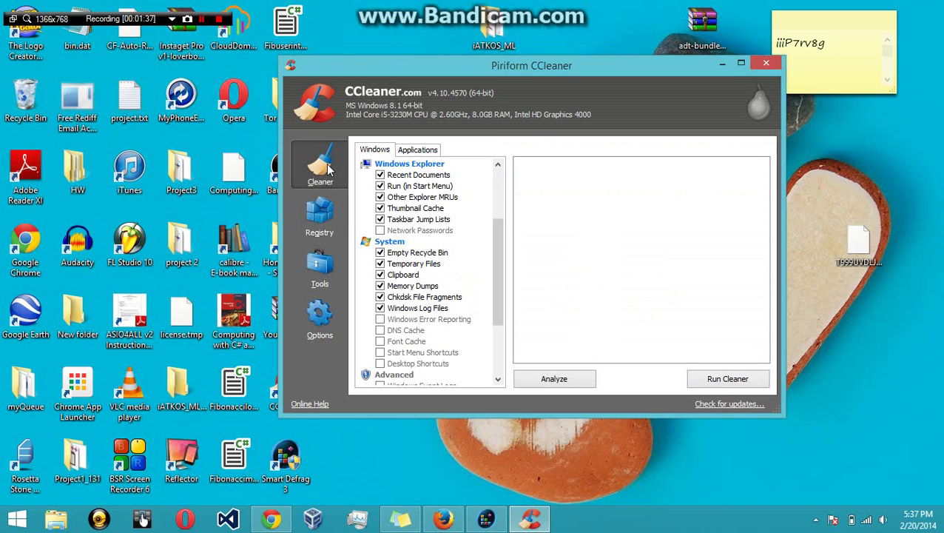
drag(494, 236, 487, 201)
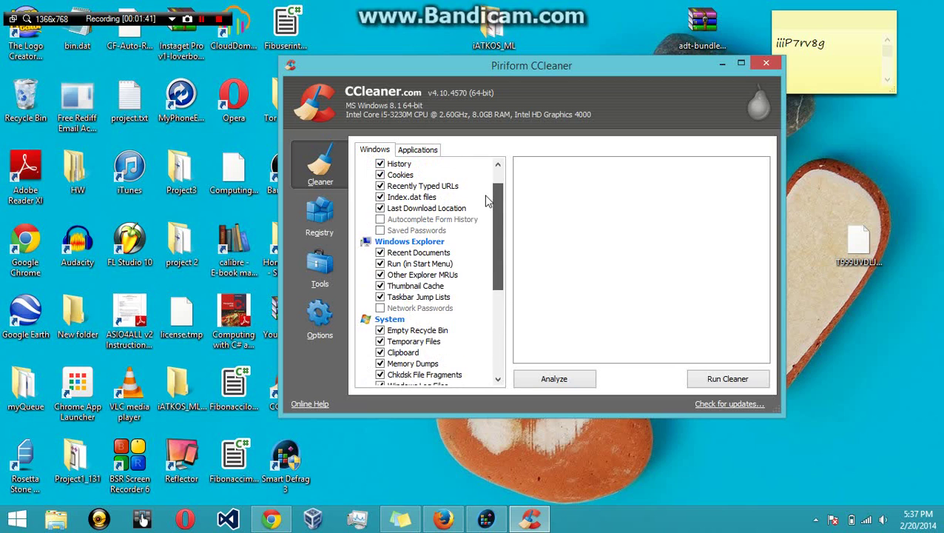
click(425, 150)
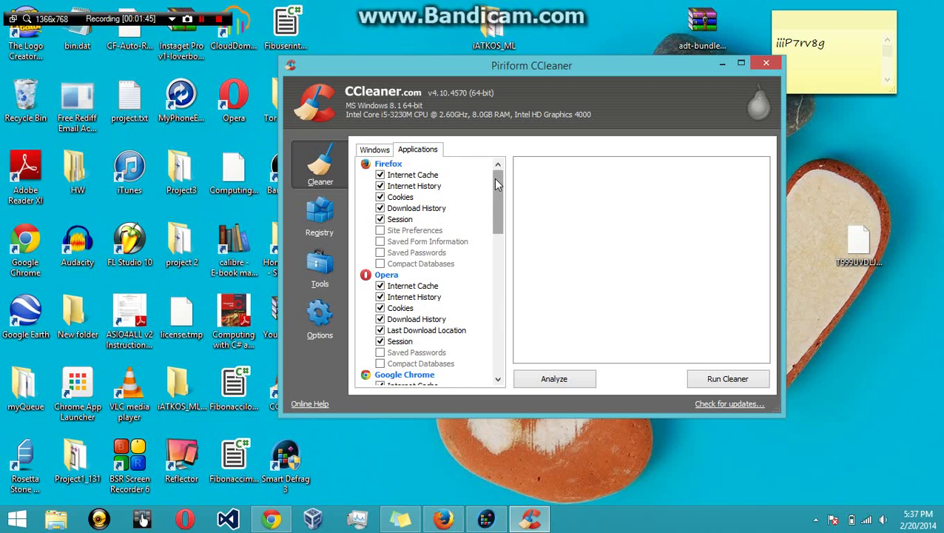
mouse_move(494, 177)
mouse_down()
mouse_move(502, 320)
mouse_move(505, 159)
mouse_move(487, 216)
mouse_move(487, 326)
mouse_move(497, 166)
mouse_up()
click(366, 150)
click(573, 374)
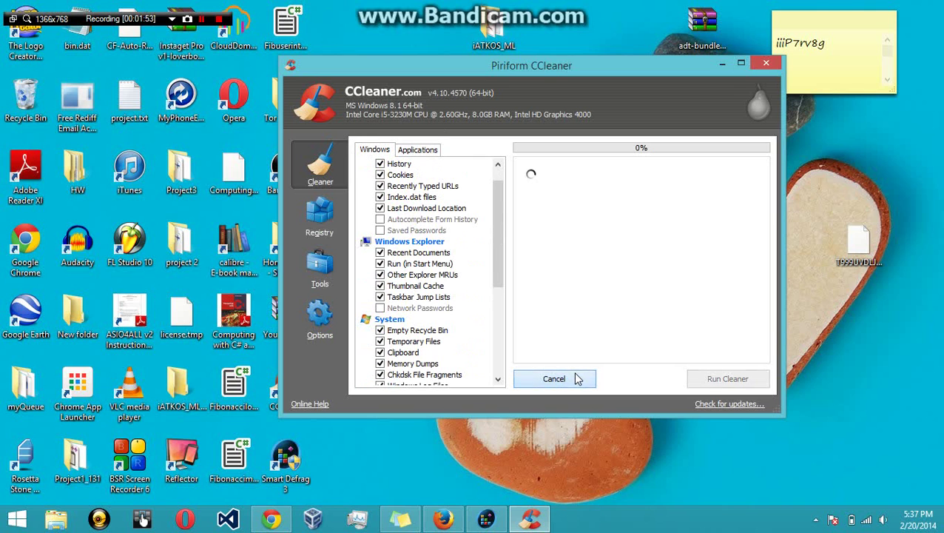
click(201, 19)
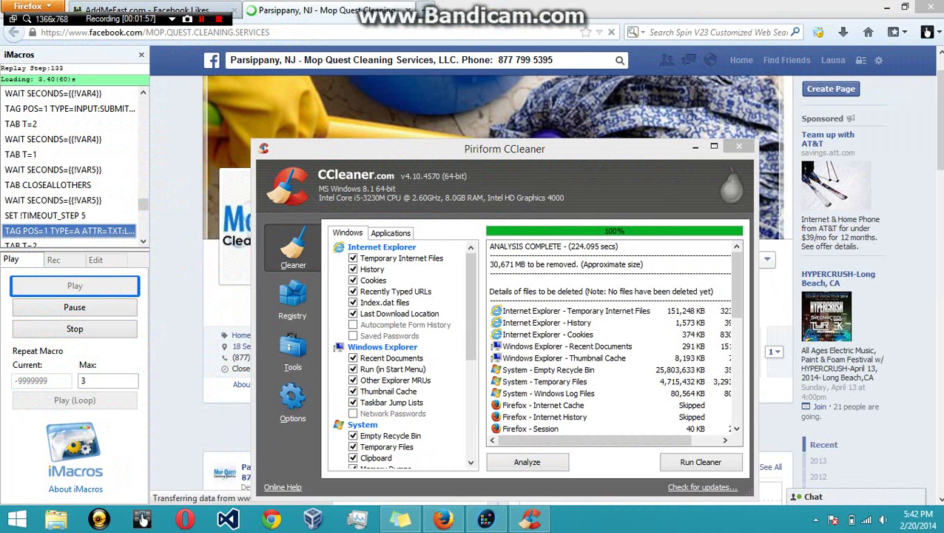
- Run the cleaner on the analyzed files, accepting their permanent deletion, and close CCleaner once cleaning finishes
drag(732, 273, 738, 385)
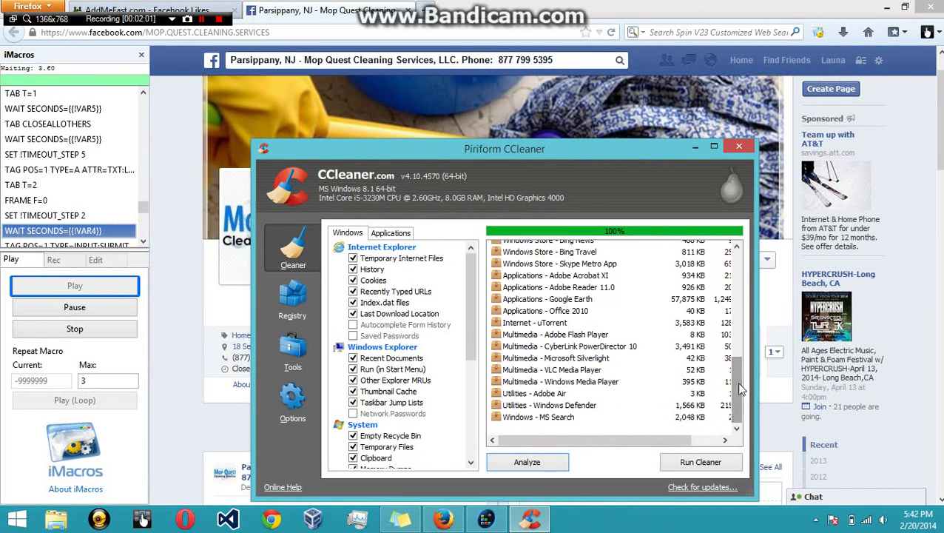
click(702, 460)
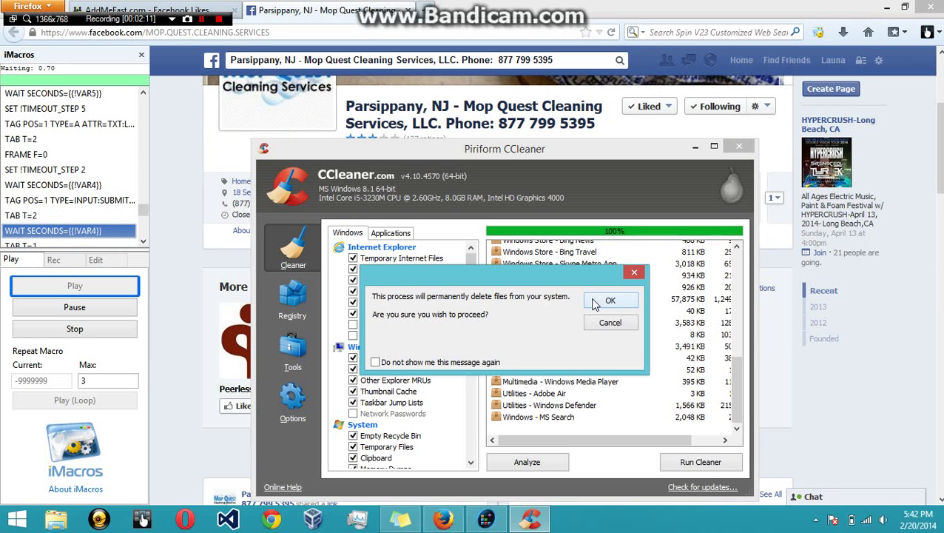
click(594, 304)
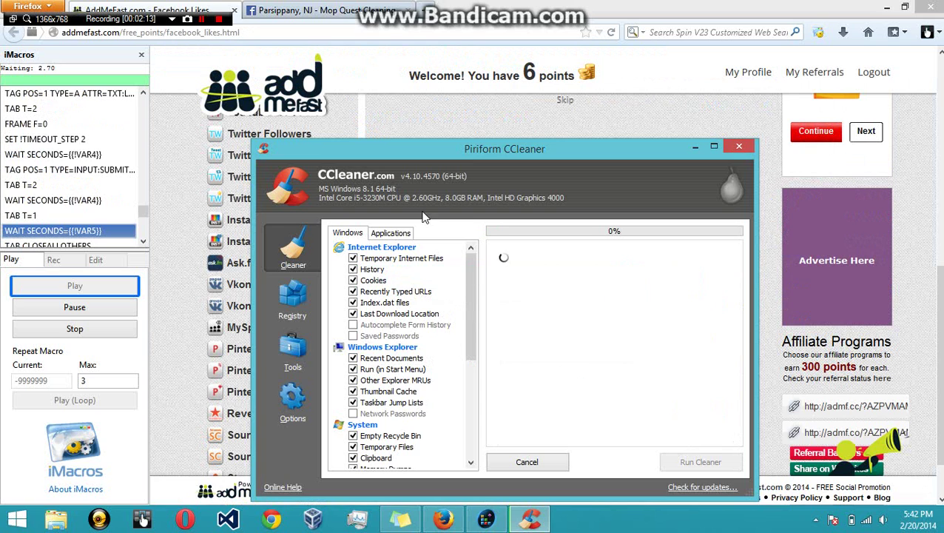
click(202, 20)
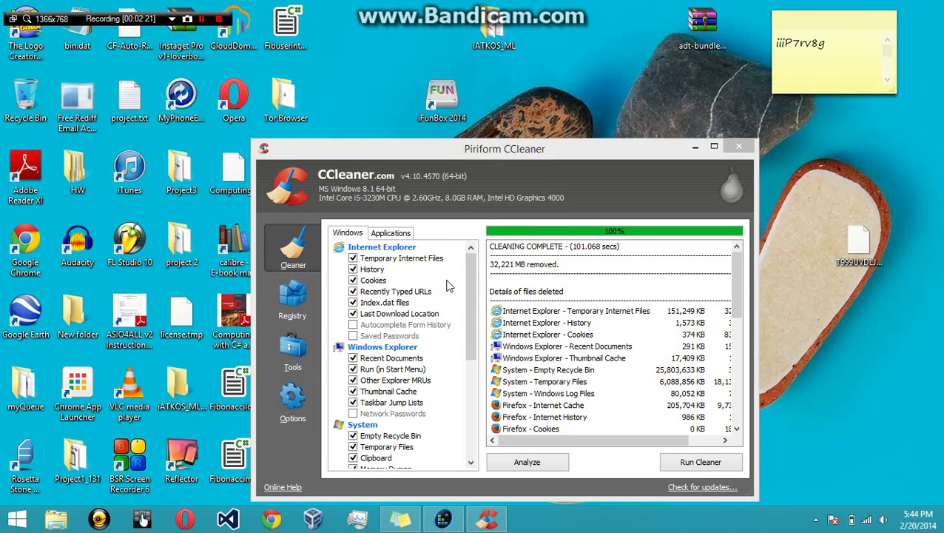
click(291, 356)
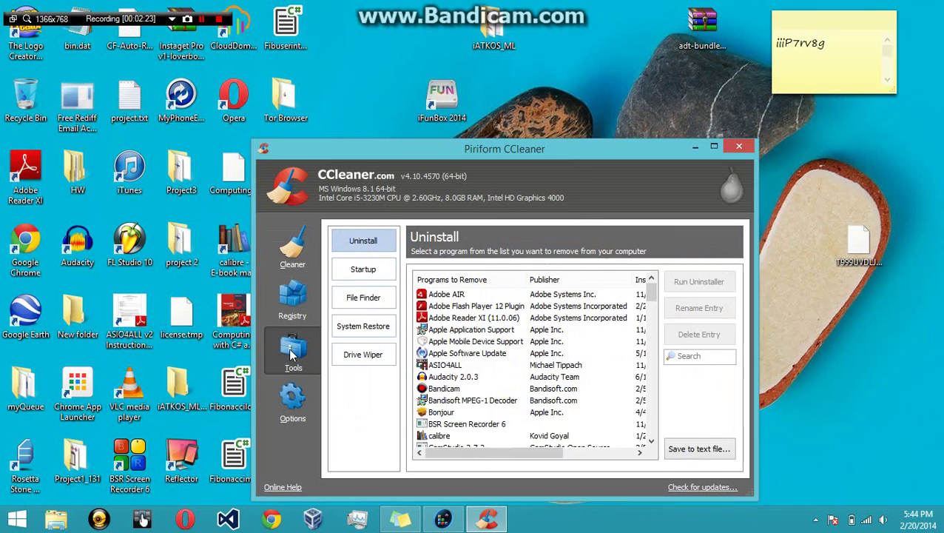
click(740, 146)
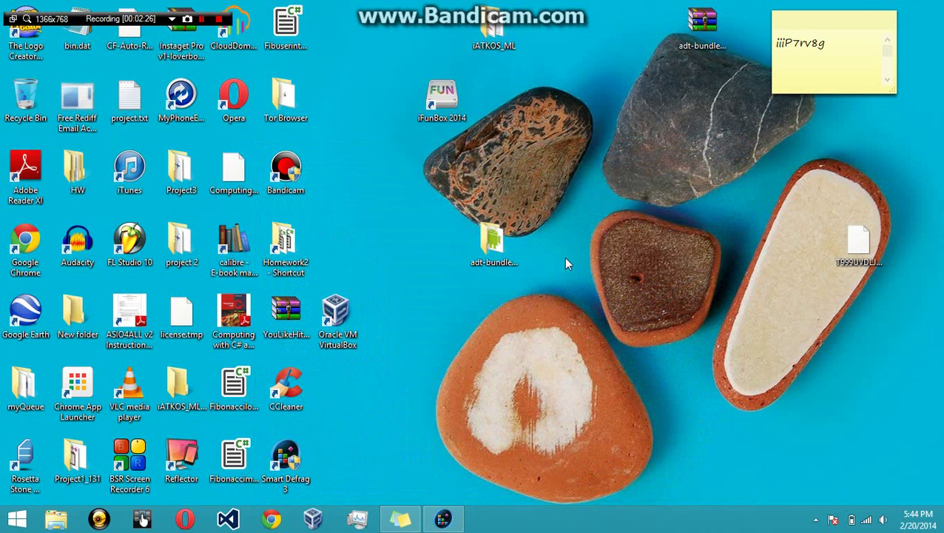
- Switch to Smart Defrag and defragment Local Disk (C:), RECOVERY (D:) and Windows Metro Apps
click(444, 521)
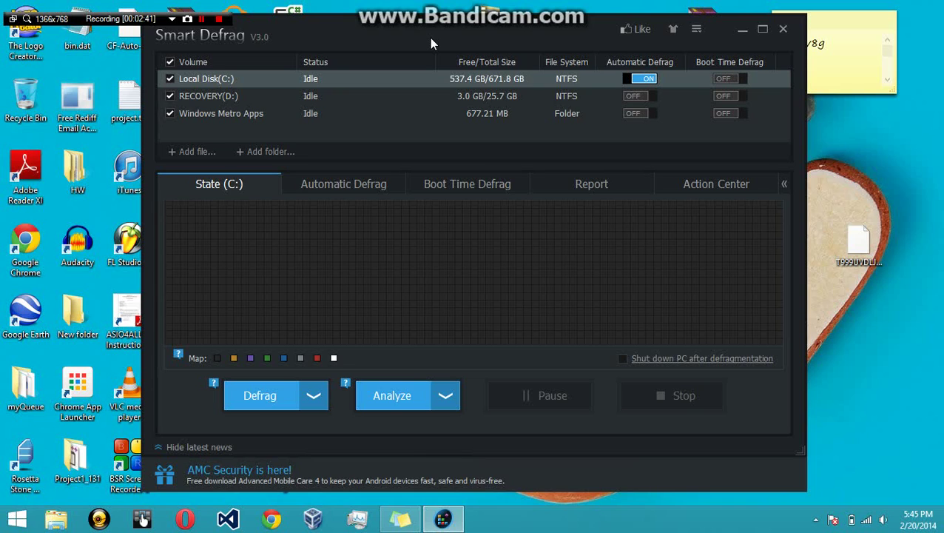
click(260, 397)
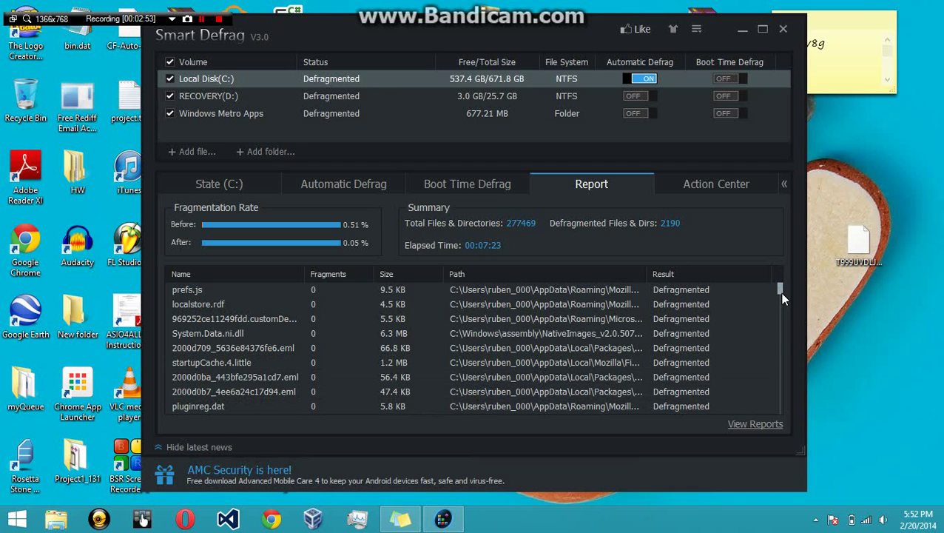
mouse_move(781, 292)
mouse_down()
mouse_move(782, 410)
mouse_move(775, 288)
mouse_up()
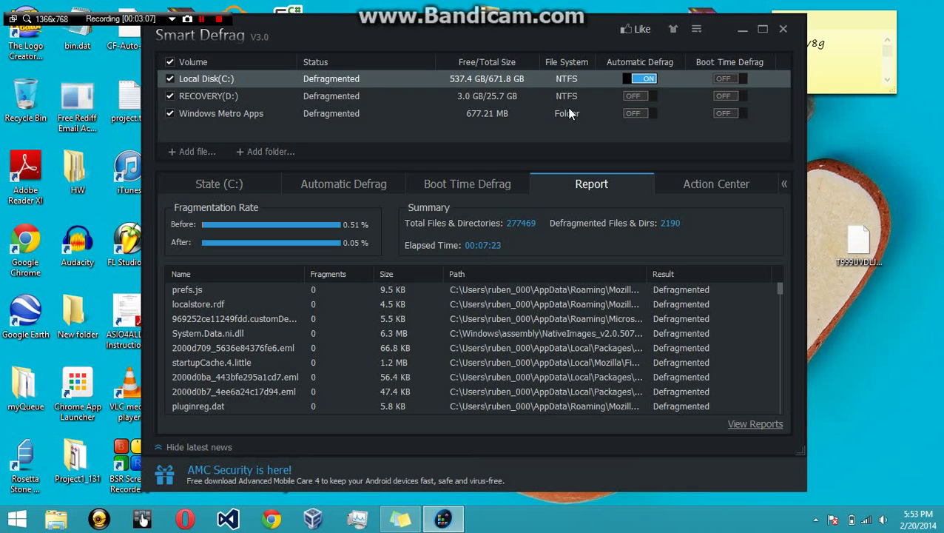
- Try to turn on Boot Time Defrag for Local Disk (C:), decline disabling fast startup, and close Smart Defrag
click(728, 77)
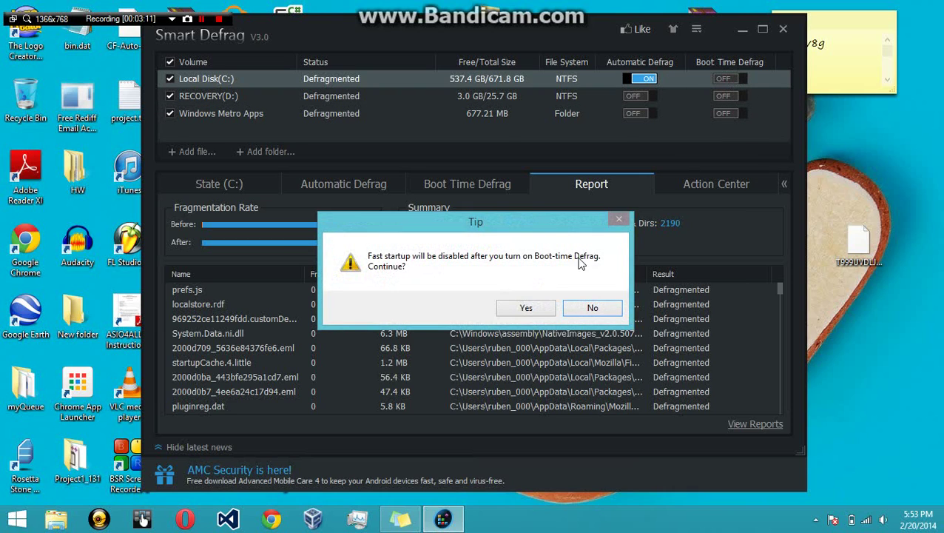
click(594, 309)
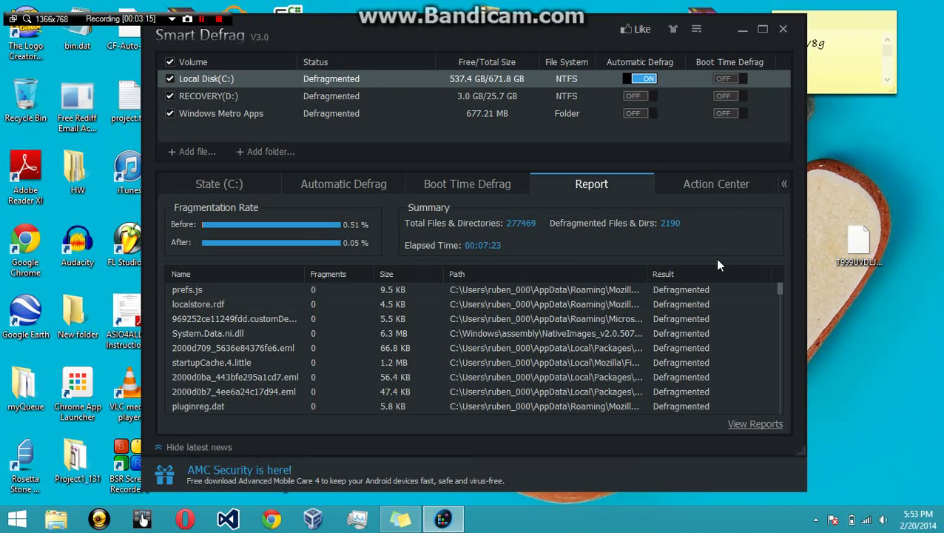
click(783, 28)
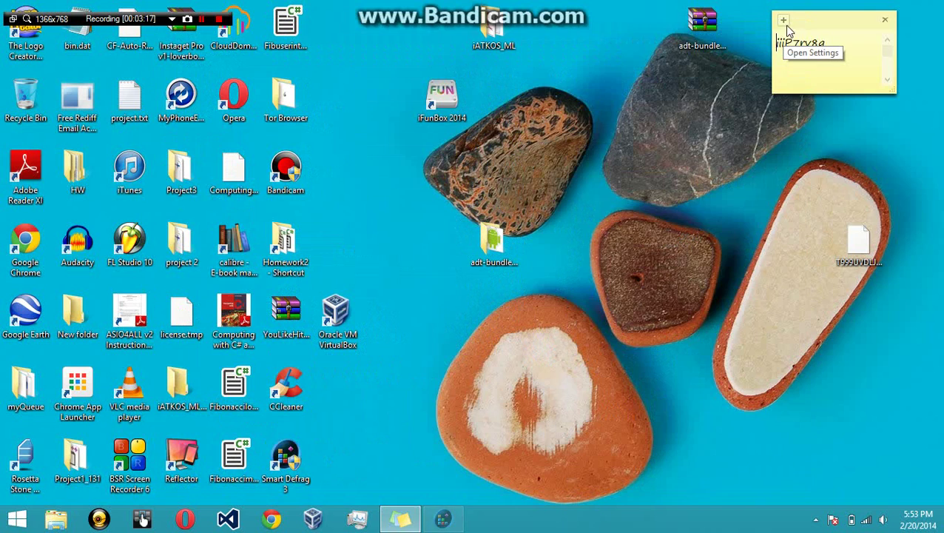